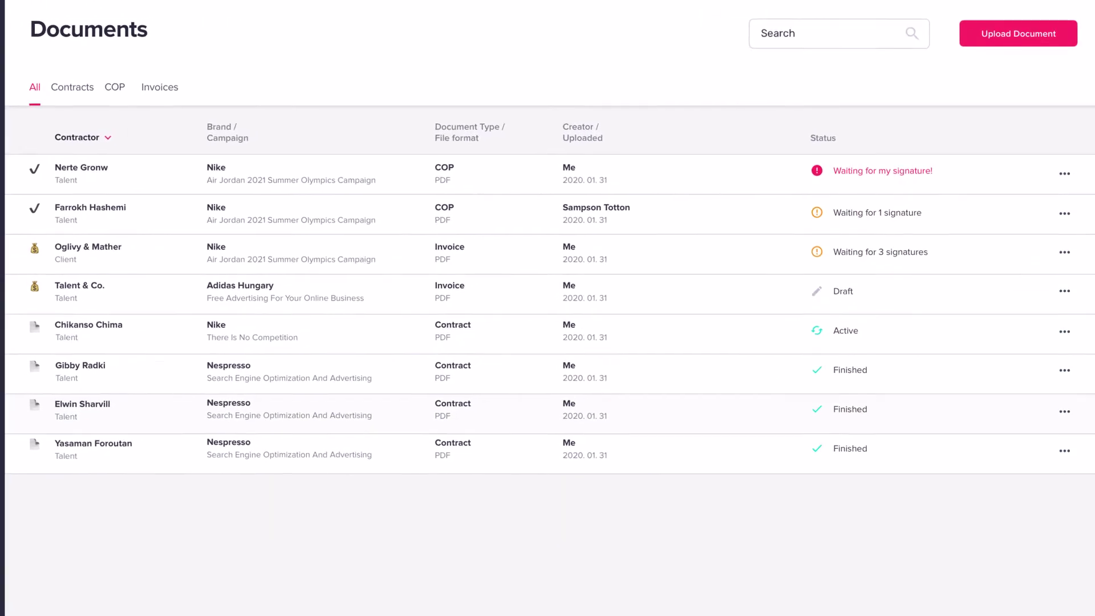
type("invoice")
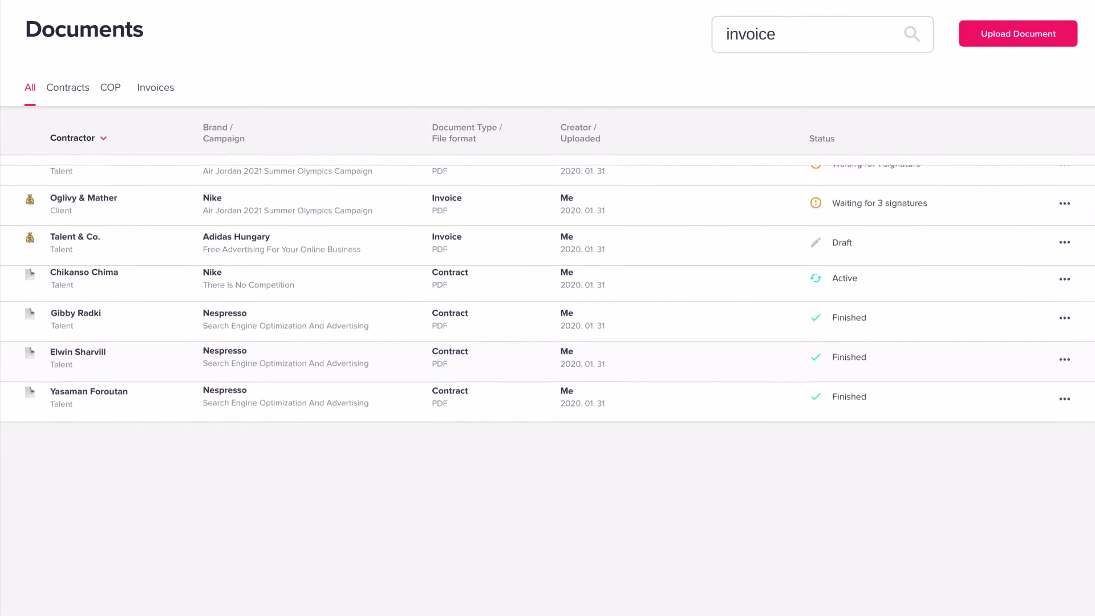